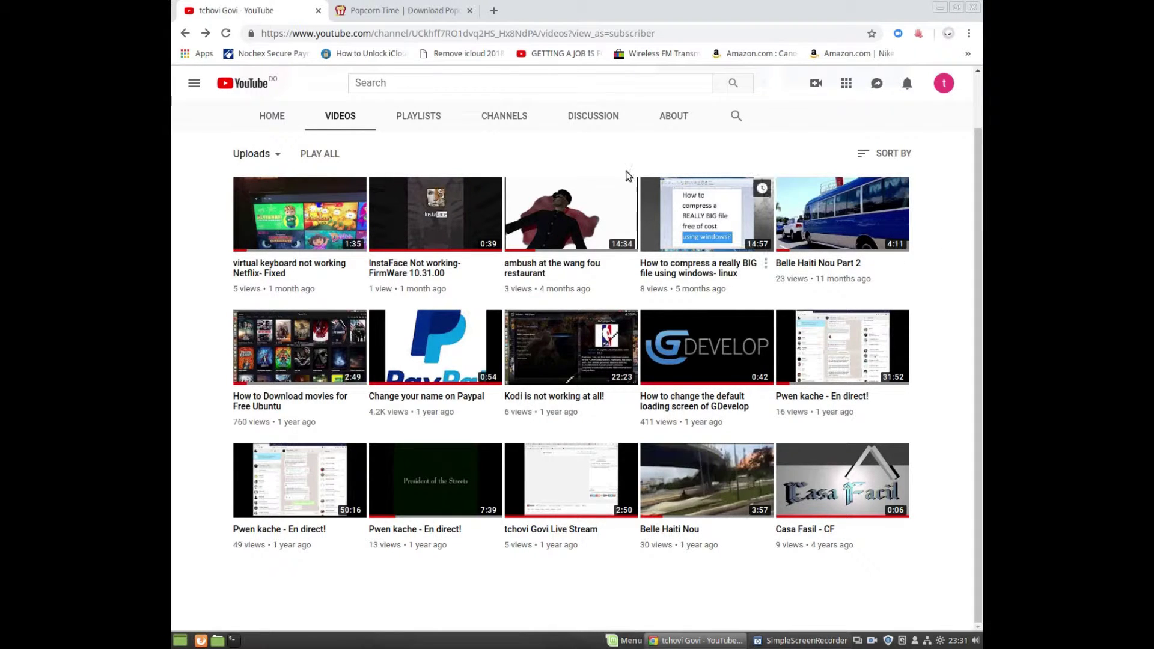
# Step: Switch to the Popcorn Time Download tab and review the Linux 3.10 32-bit and 64-bit options
pyautogui.click(367, 15)
pyautogui.scroll(-2, 425, 194)
pyautogui.scroll(2, 425, 192)
pyautogui.scroll(-2, 426, 193)
pyautogui.scroll(1, 426, 193)
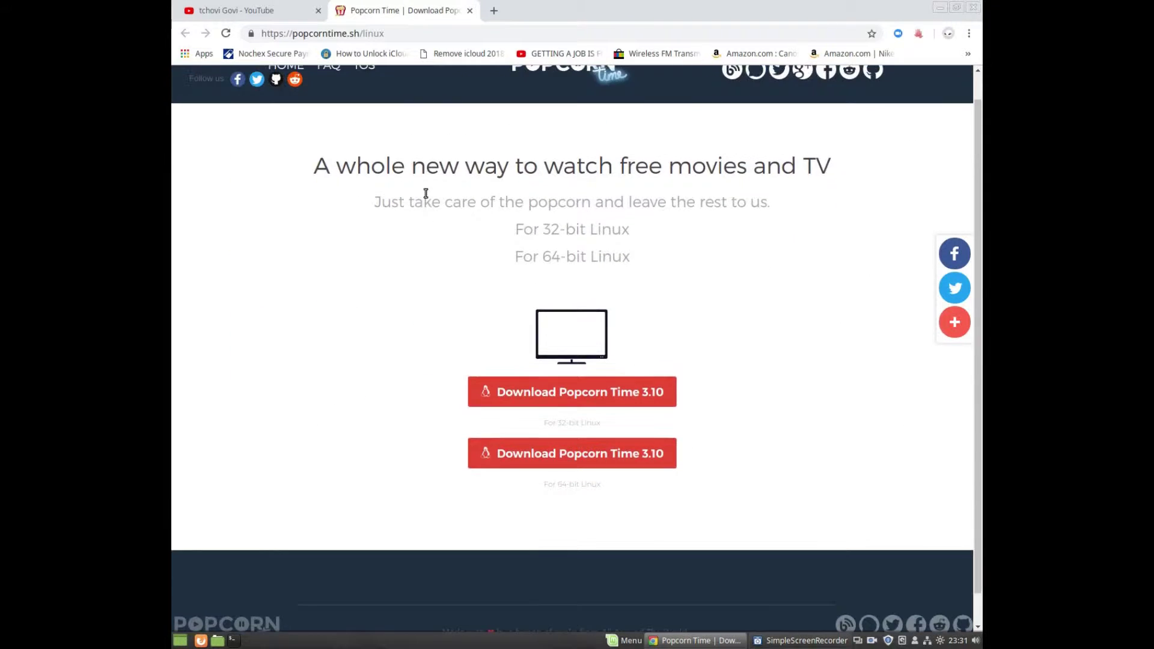
pyautogui.scroll(-1, 424, 193)
pyautogui.scroll(1, 424, 192)
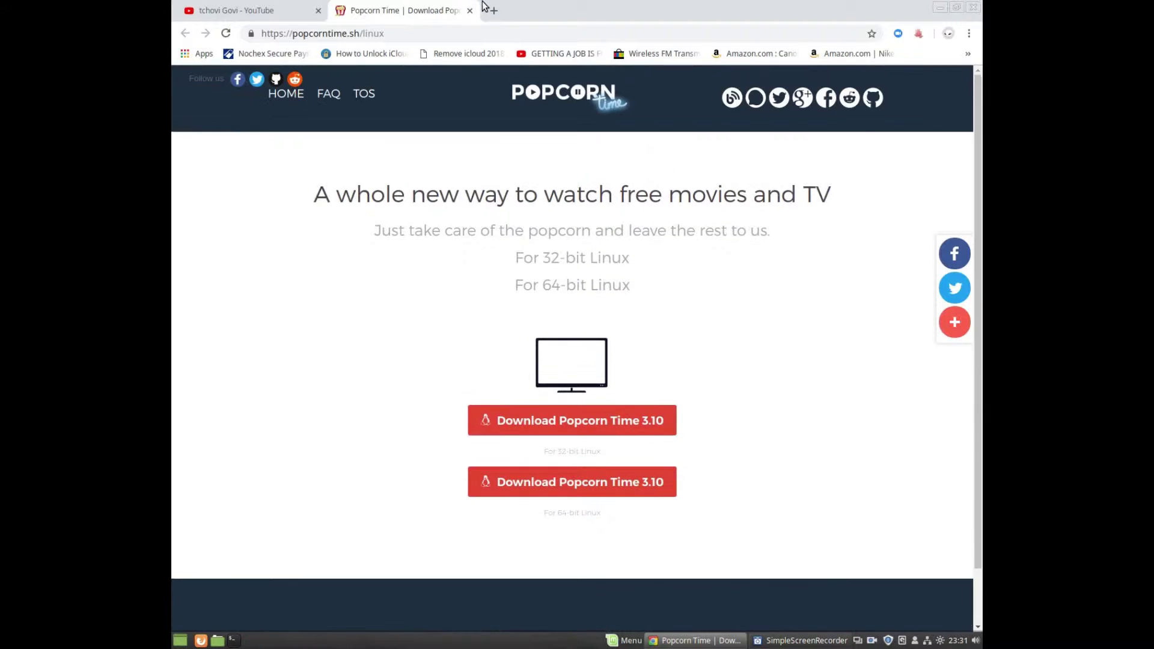
# Step: Search 'download vlc' in a new tab and open the VideoLAN VLC 3.0.6 download page
pyautogui.click(493, 10)
pyautogui.write('downloa')
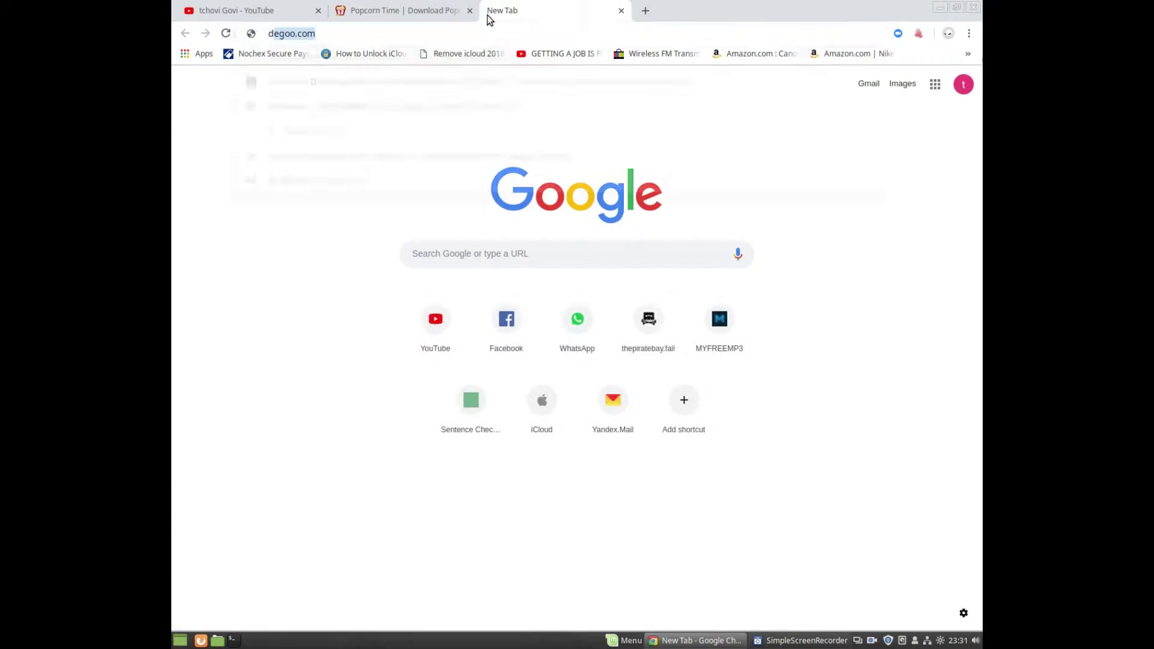
pyautogui.write('d v')
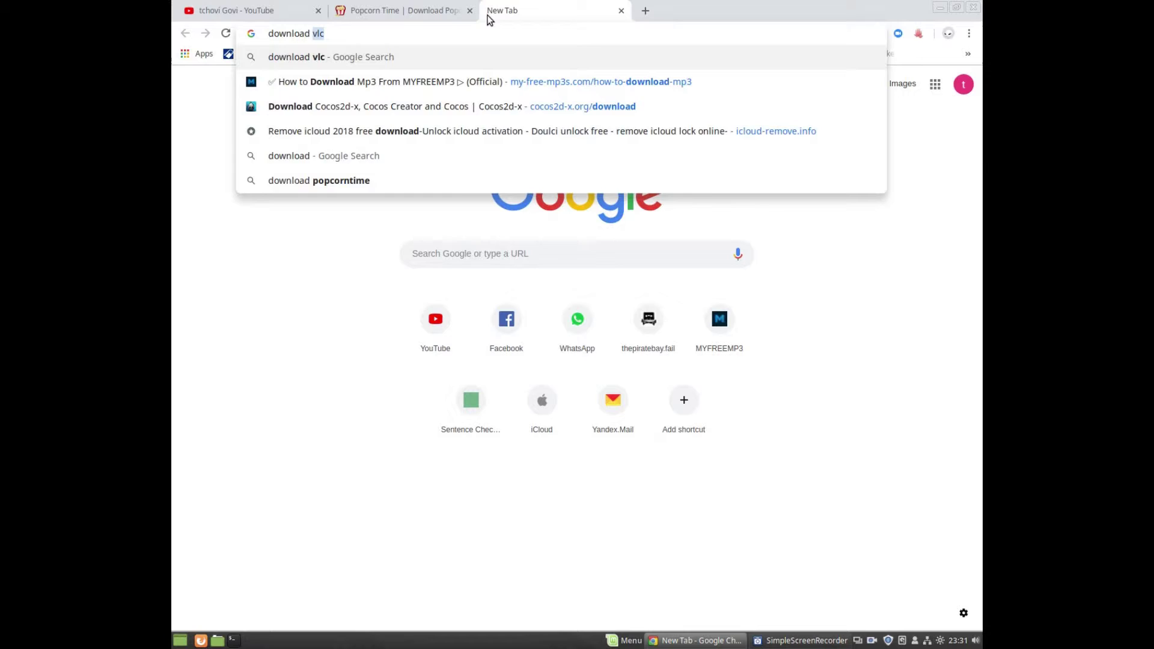
pyautogui.write('lc')
pyautogui.press('Return')
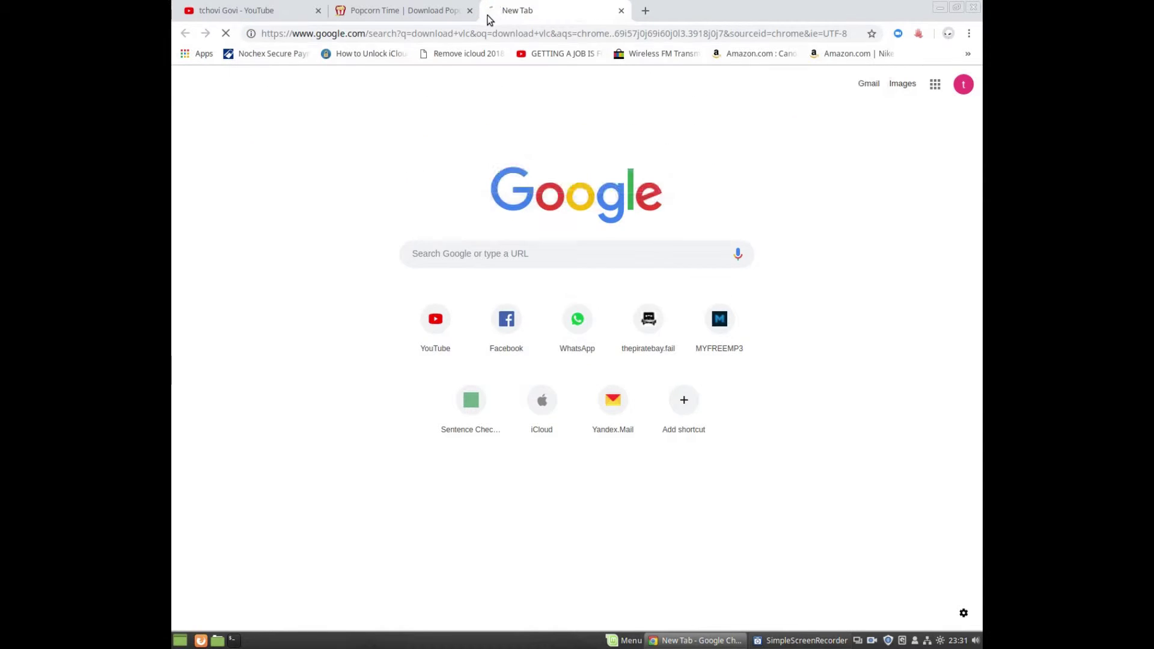
pyautogui.click(435, 182)
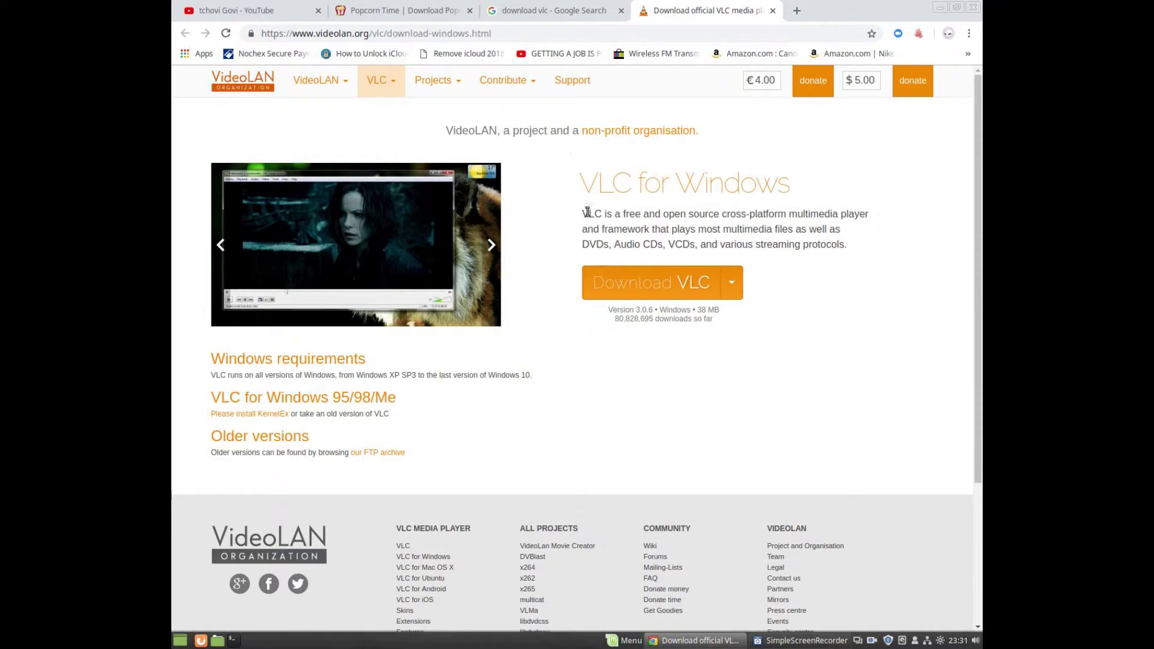
# Step: Launch Preferred Applications from the Mint menu by searching 'def'
pyautogui.click(628, 640)
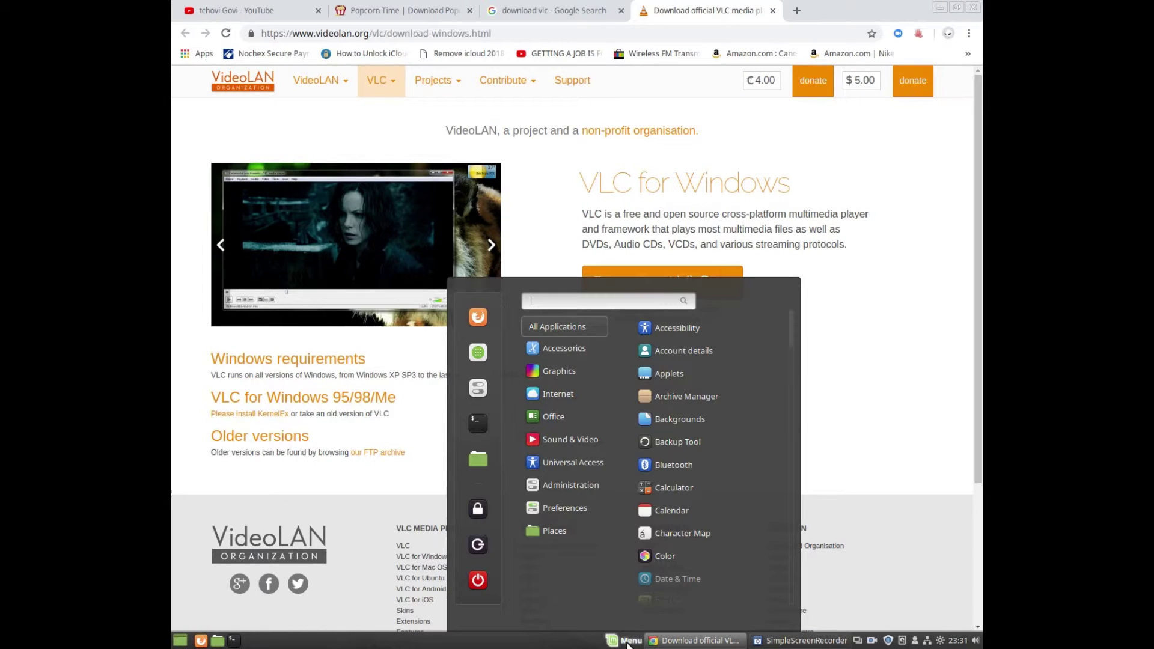
pyautogui.click(628, 641)
pyautogui.click(628, 643)
pyautogui.click(629, 642)
pyautogui.click(628, 642)
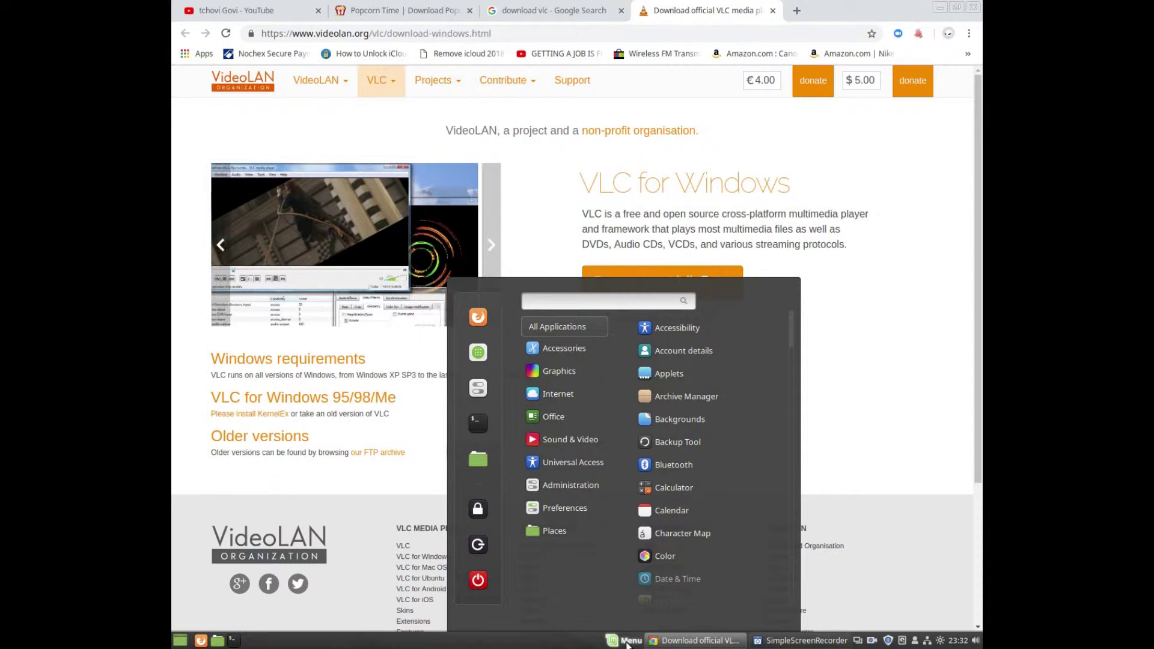
pyautogui.write('def')
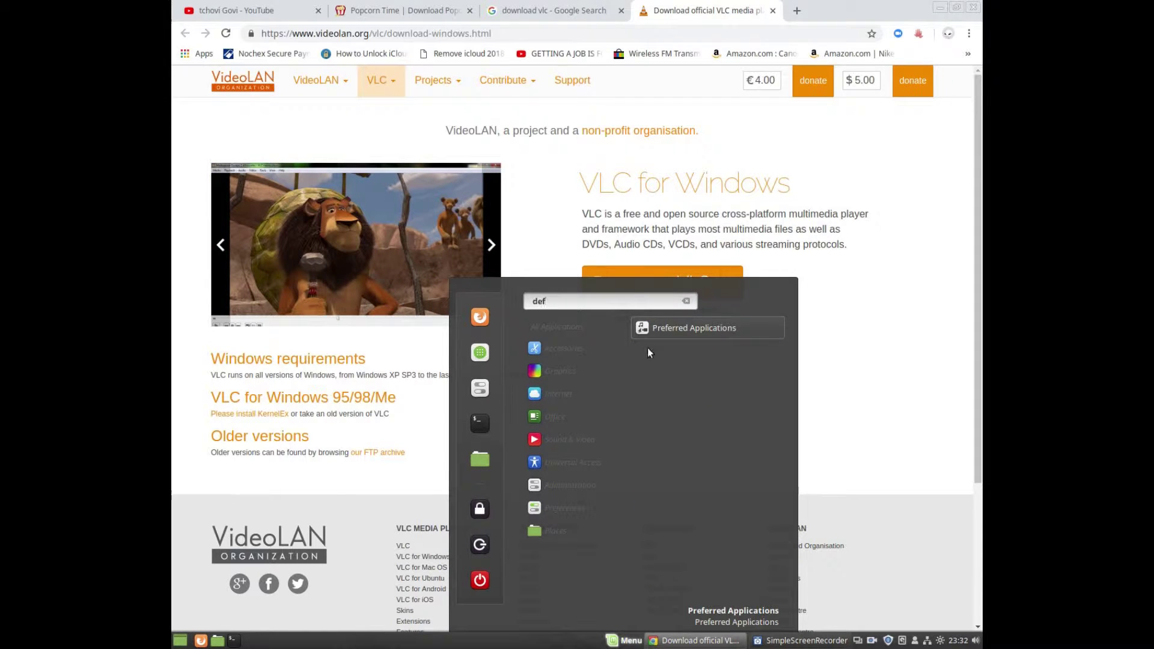
pyautogui.click(649, 331)
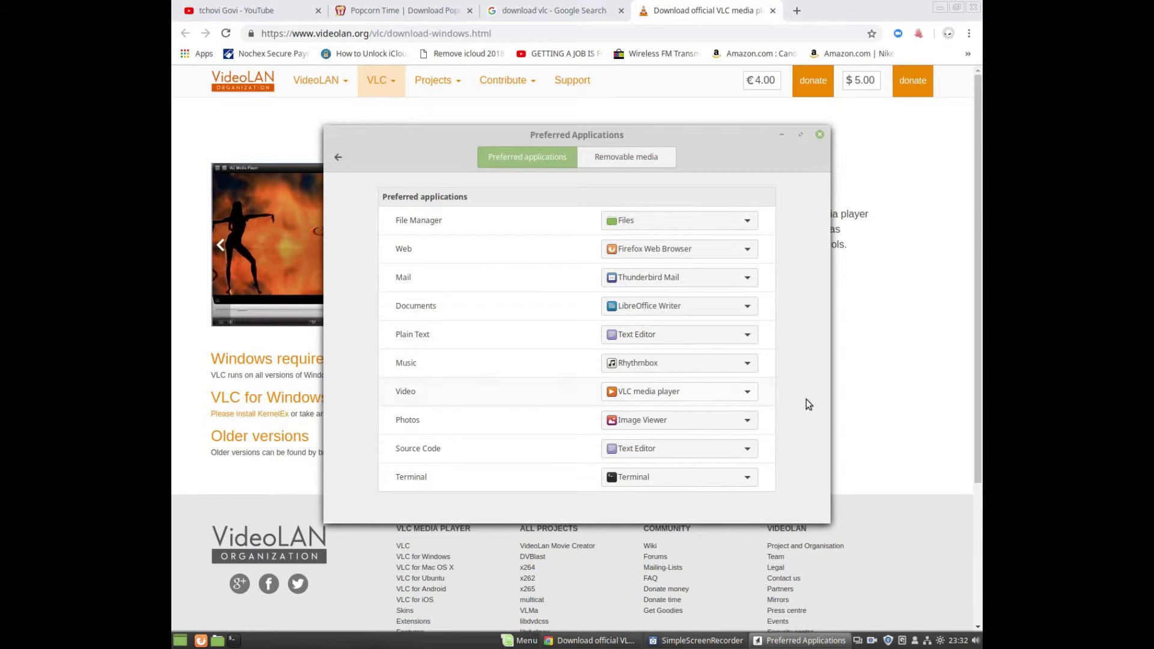
# Step: Choose VLC media player as the Video default and close the window
pyautogui.click(750, 393)
pyautogui.click(749, 393)
pyautogui.click(749, 393)
pyautogui.click(749, 393)
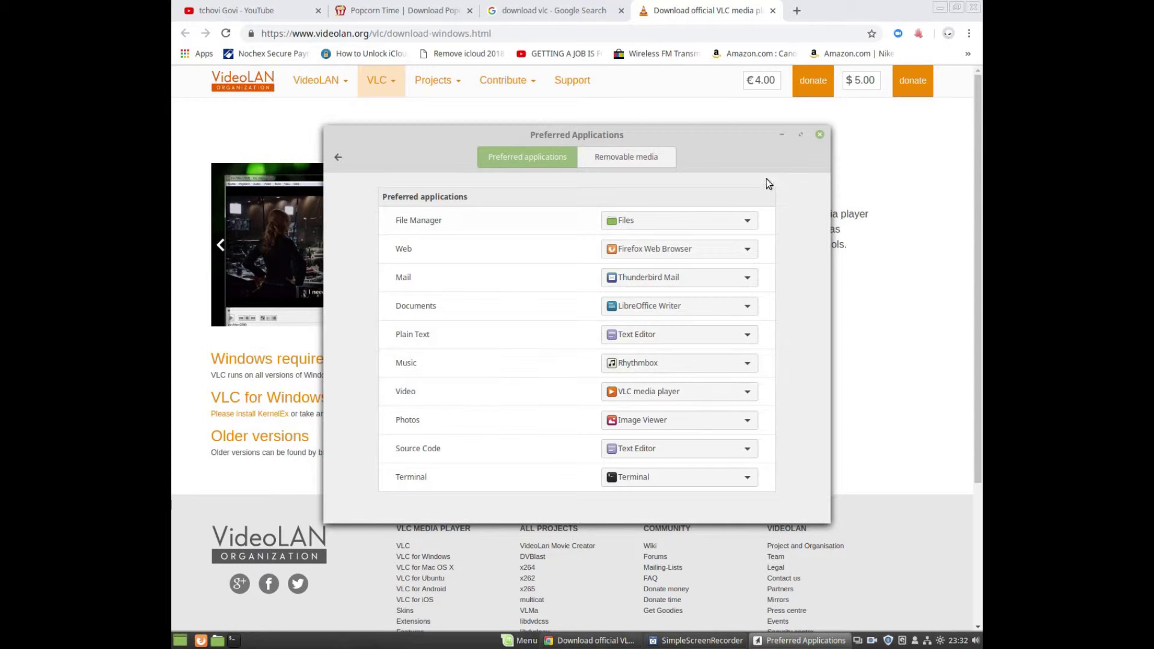
pyautogui.click(819, 134)
pyautogui.press('super')
# Step: Launch Text Editor and open Unsaved Document 1 from the Documents folder
pyautogui.write('t')
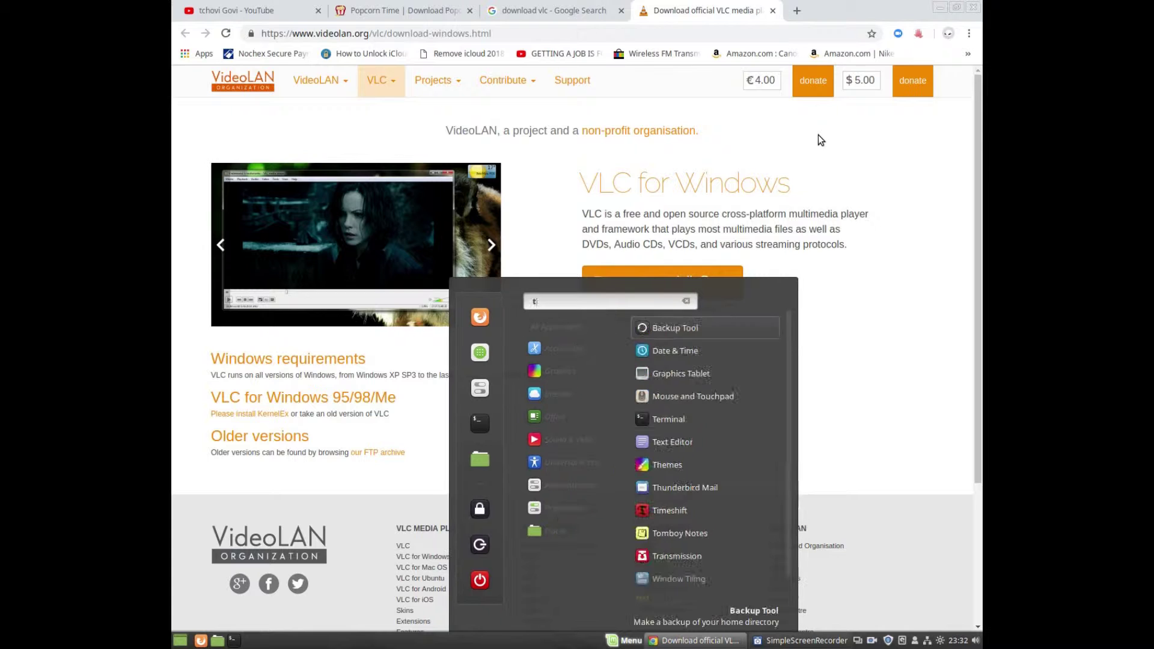
pyautogui.write('e')
pyautogui.click(653, 355)
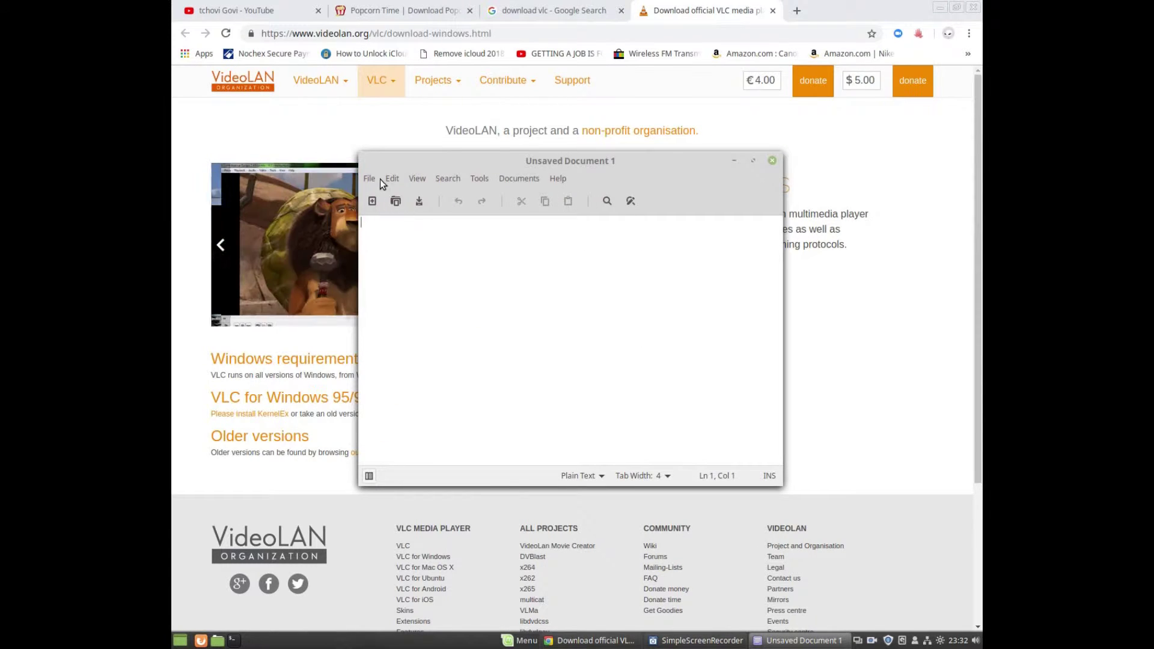
pyautogui.click(380, 180)
pyautogui.click(384, 215)
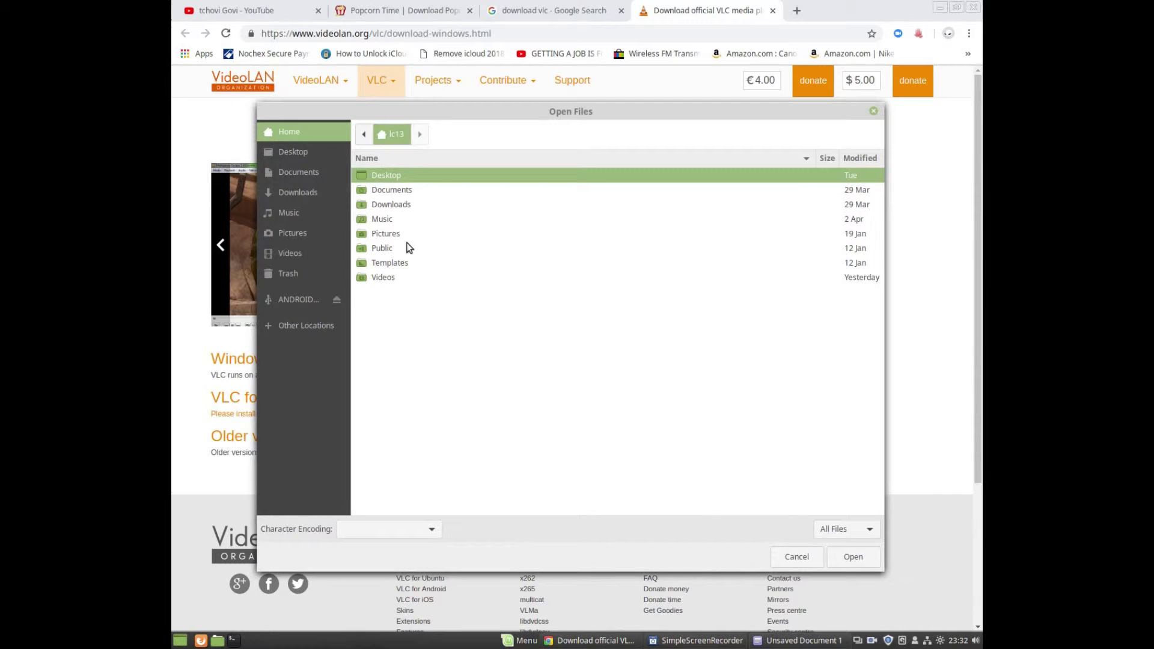
pyautogui.doubleClick(399, 191)
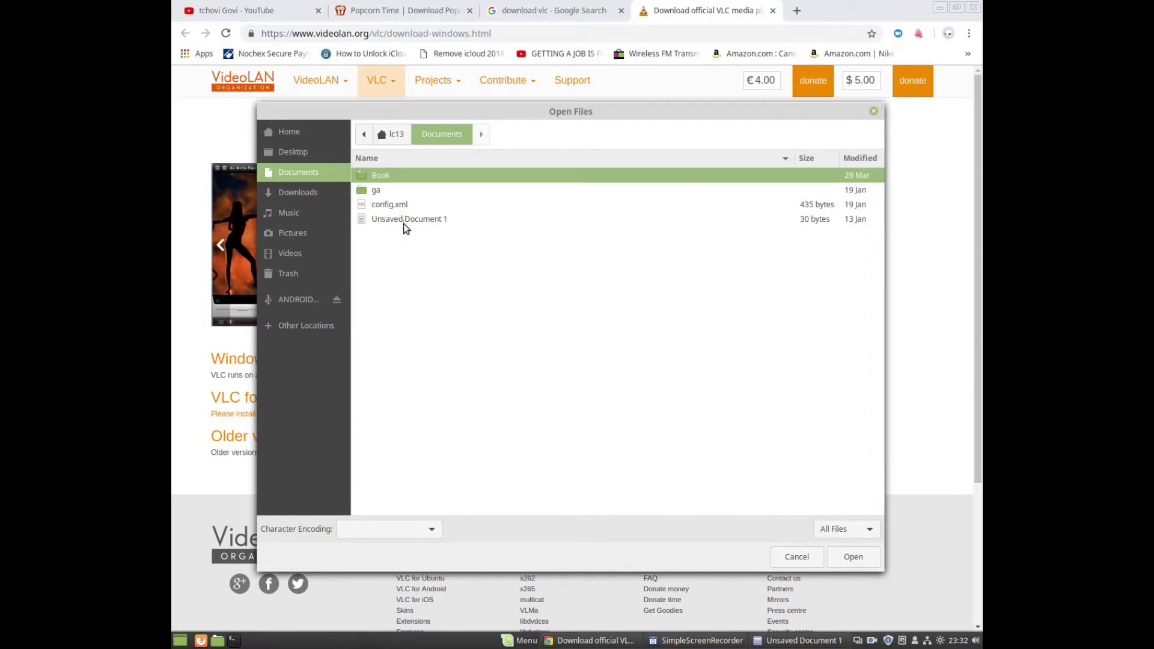
pyautogui.click(403, 221)
pyautogui.doubleClick(402, 221)
# Step: Copy the /opt/popcorntime/Popcorn-Time path line to the clipboard
pyautogui.tripleClick(404, 223)
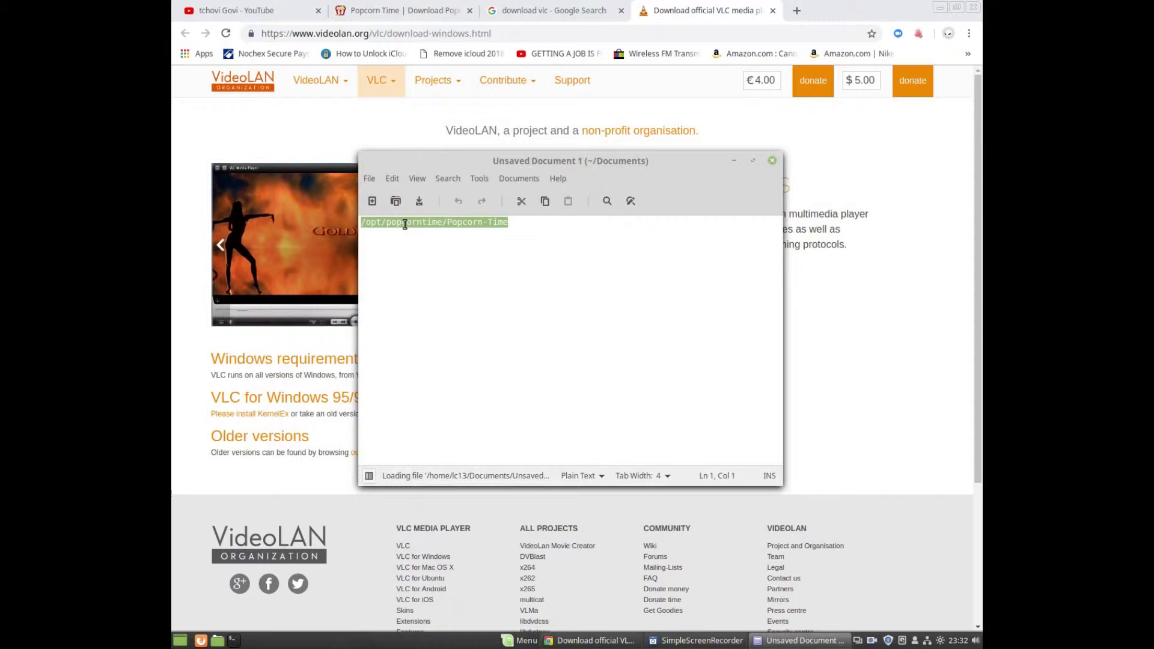
pyautogui.hotkey('ctrl', 'c')
pyautogui.press('super')
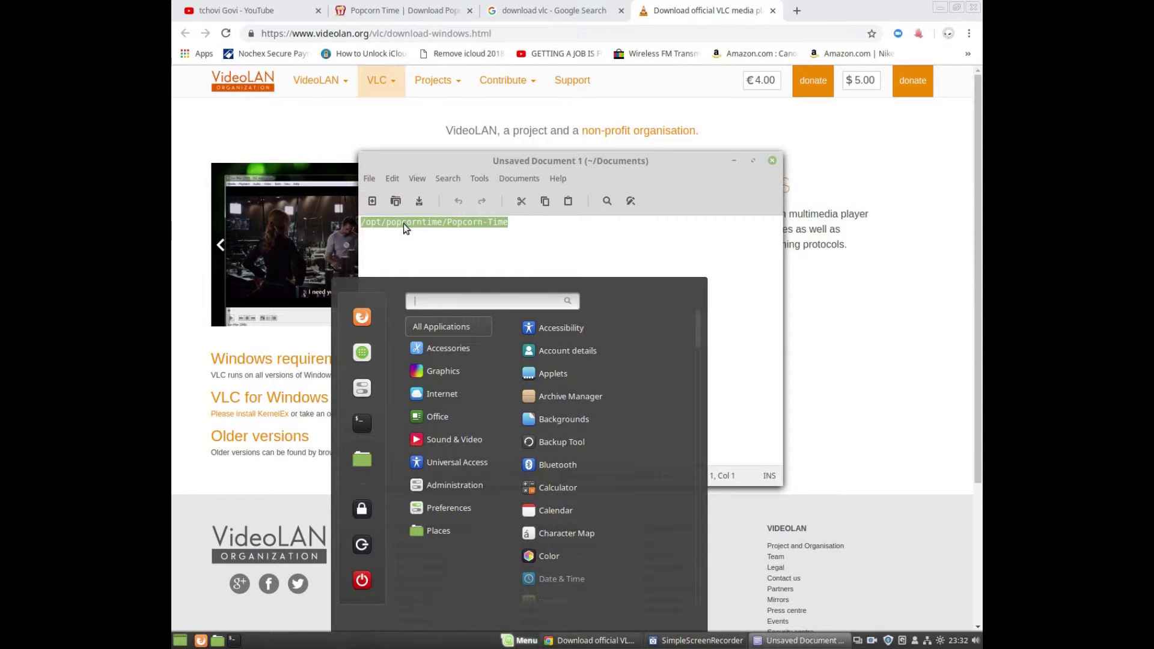
# Step: Open a Terminal, paste /opt/popcorntime/Popcorn-Time at the prompt and run it
pyautogui.write('te')
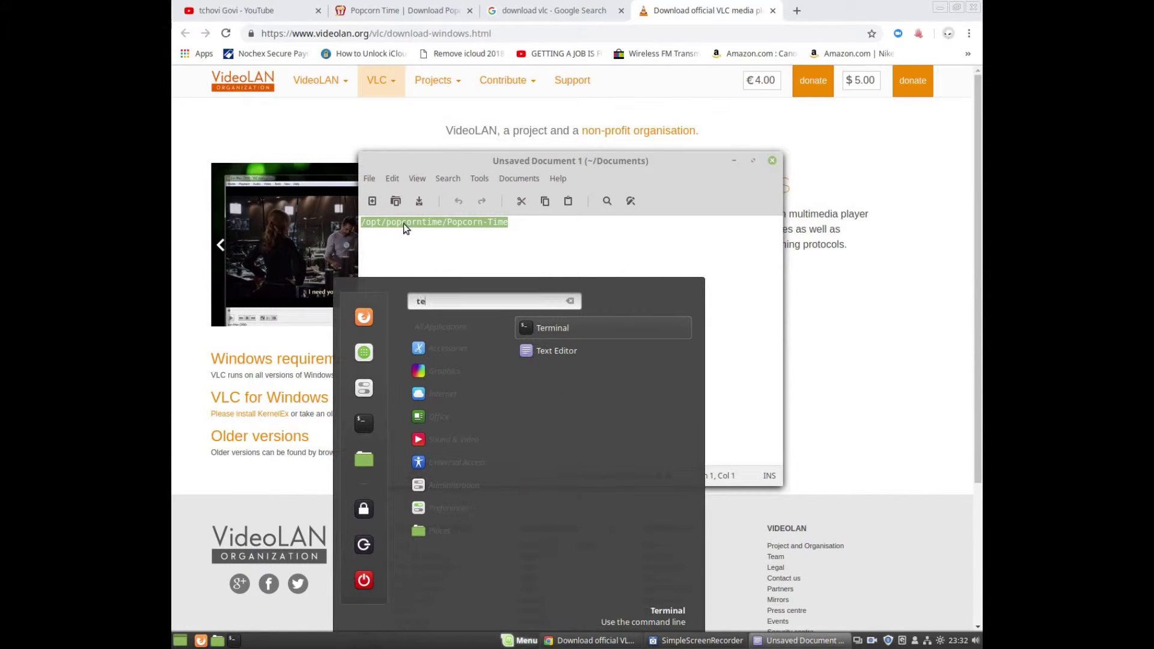
pyautogui.click(532, 324)
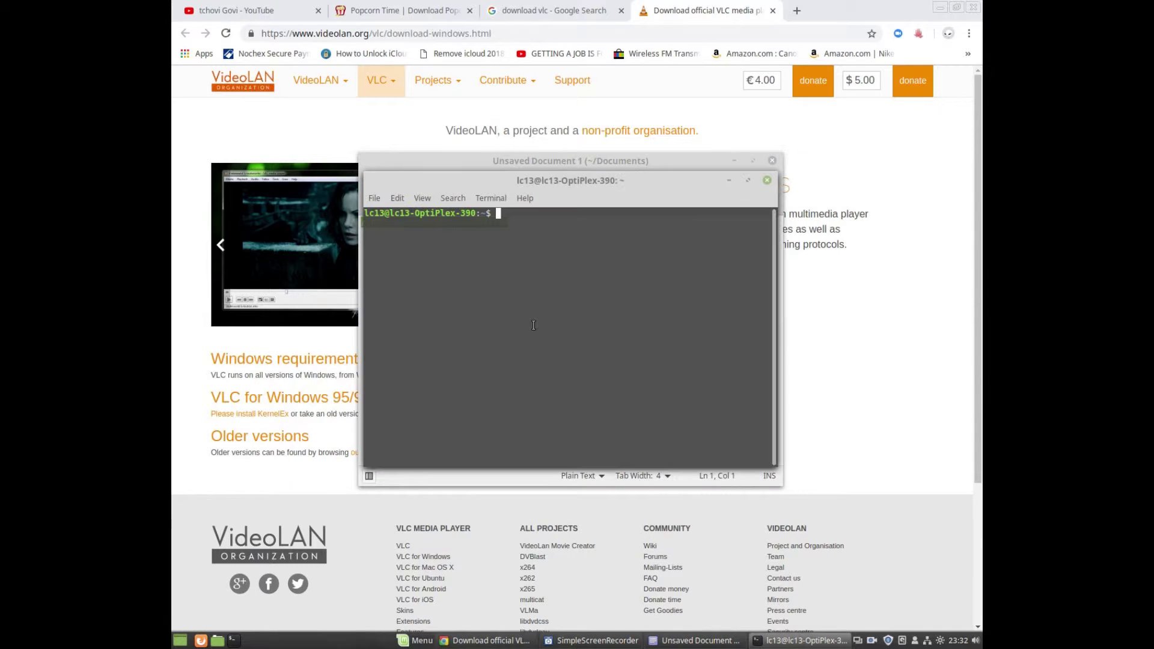
pyautogui.click(732, 161)
pyautogui.rightClick(561, 261)
pyautogui.click(582, 344)
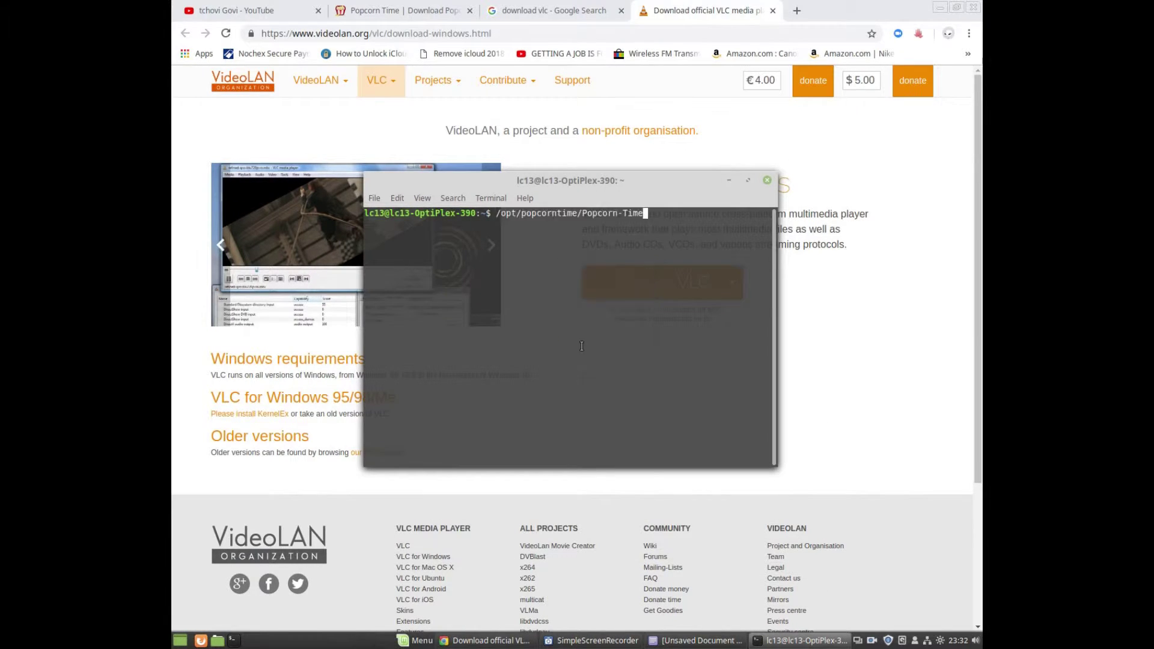
pyautogui.press('Return')
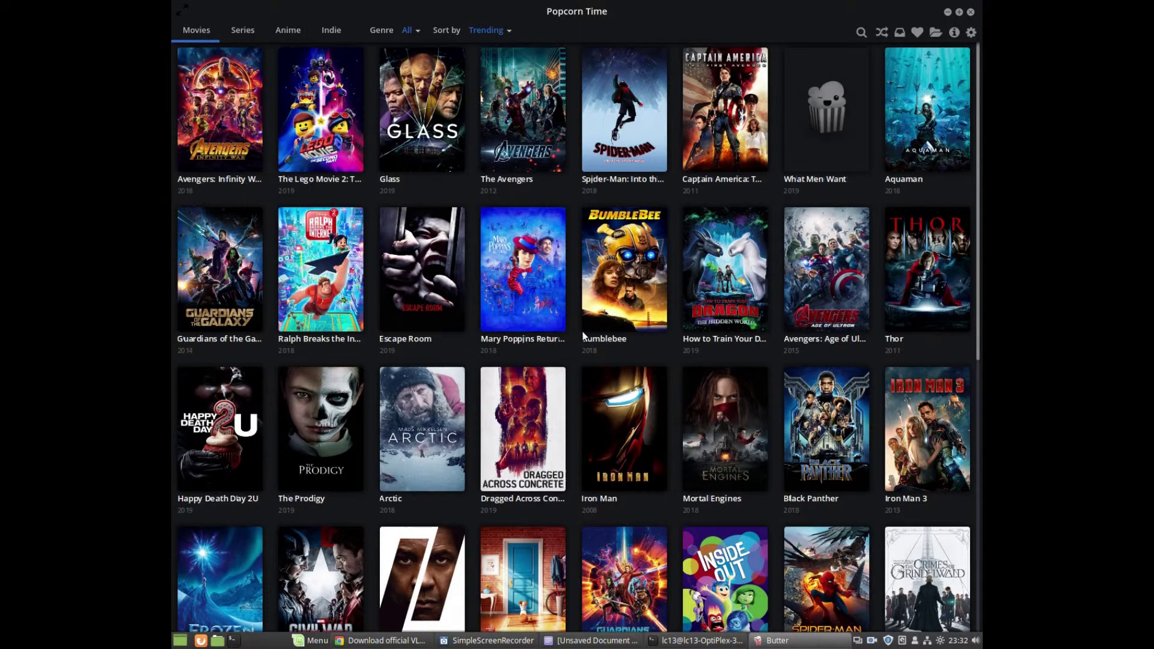
# Step: Open Bumblebee's details, select VLC as the playback player, and start watching
pyautogui.click(619, 260)
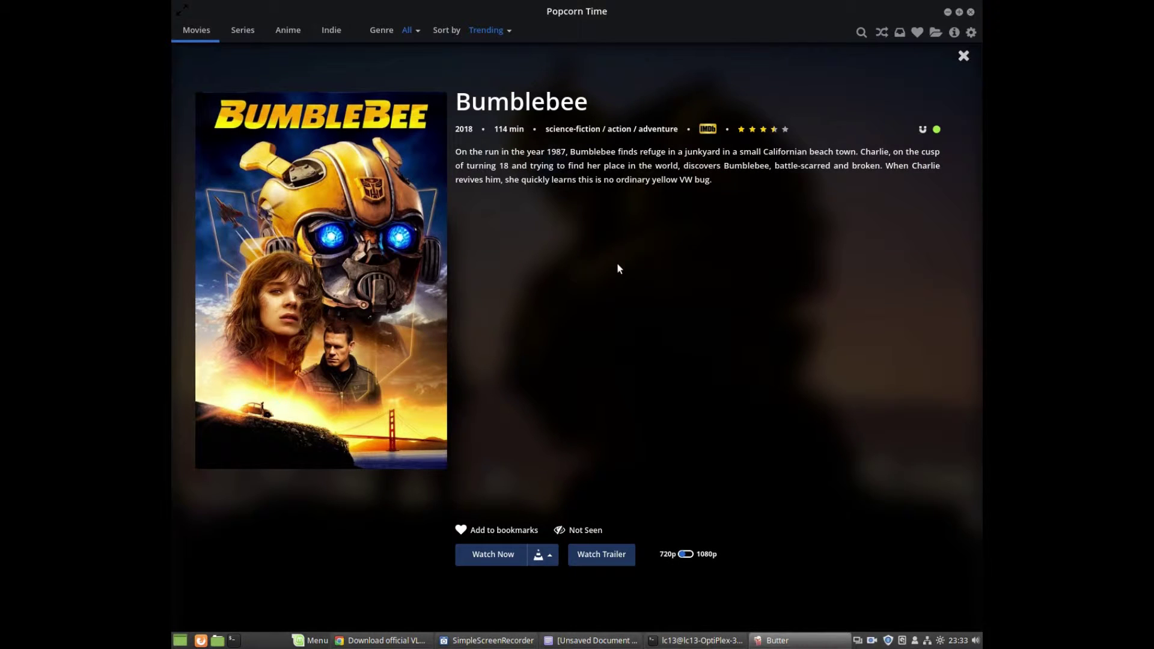
pyautogui.click(550, 558)
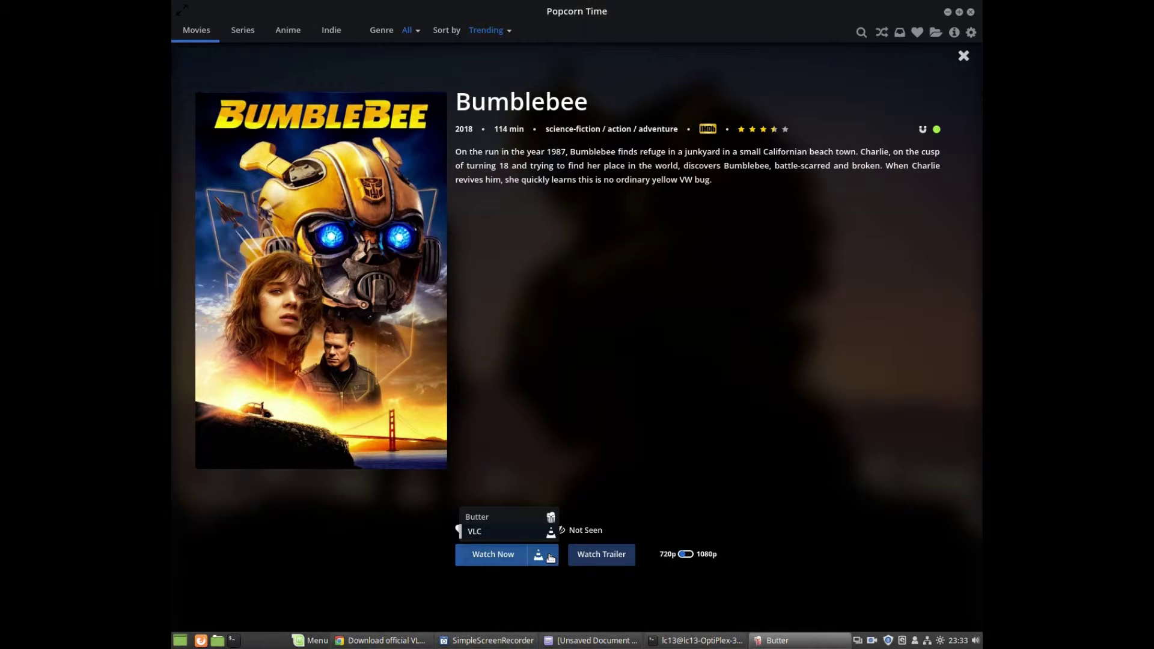
pyautogui.click(540, 518)
pyautogui.click(543, 556)
pyautogui.click(533, 533)
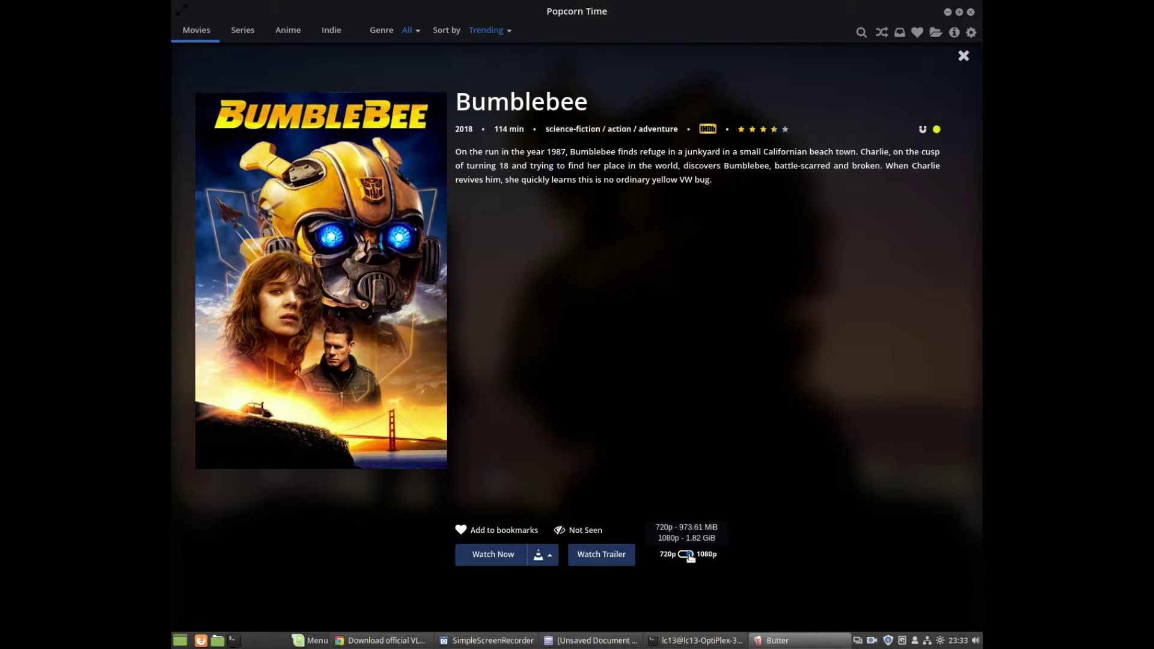
pyautogui.click(504, 555)
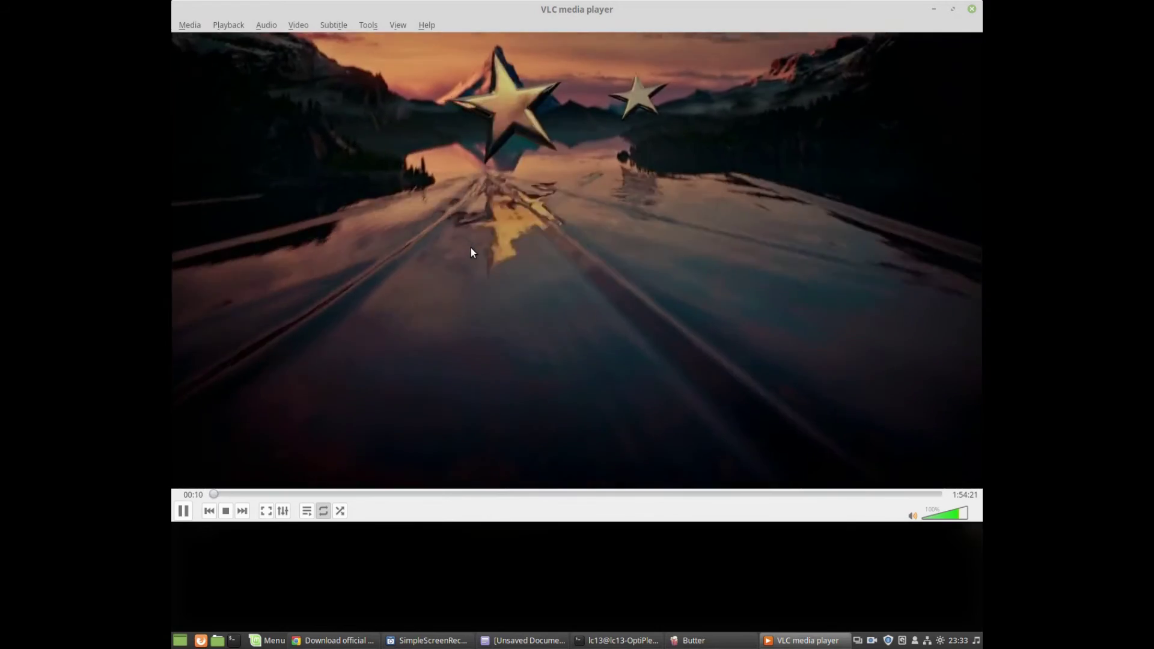
# Step: Minimize Popcorn Time to reveal VLC and pause the Bumblebee stream
pyautogui.doubleClick(471, 248)
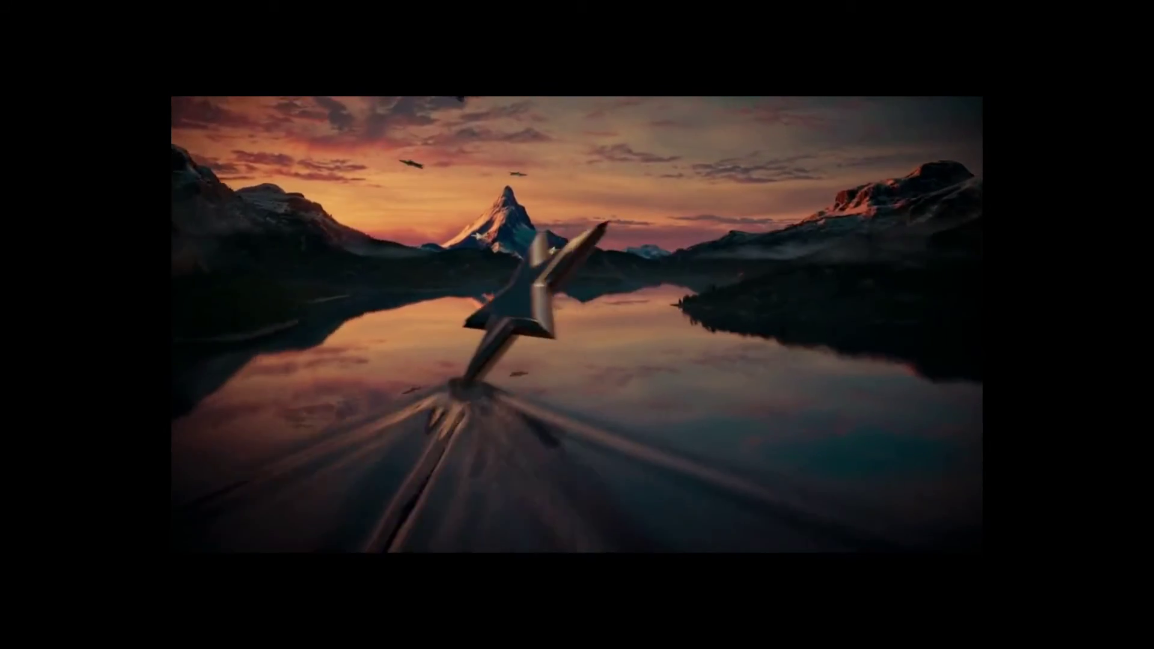
pyautogui.doubleClick(470, 247)
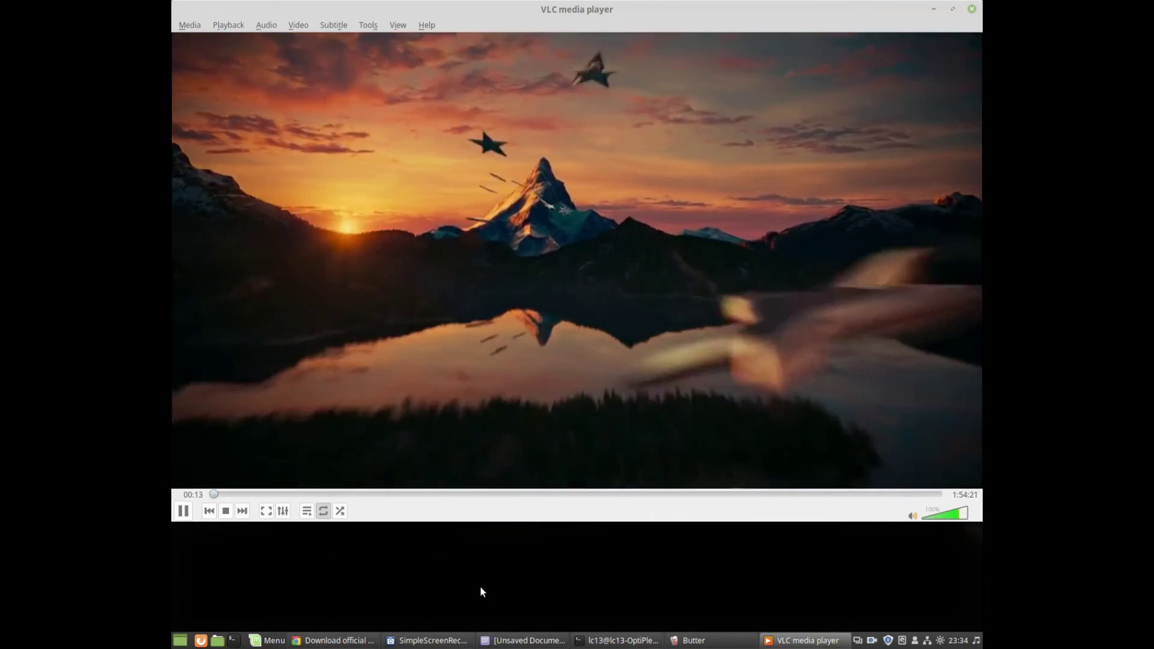
pyautogui.click(481, 587)
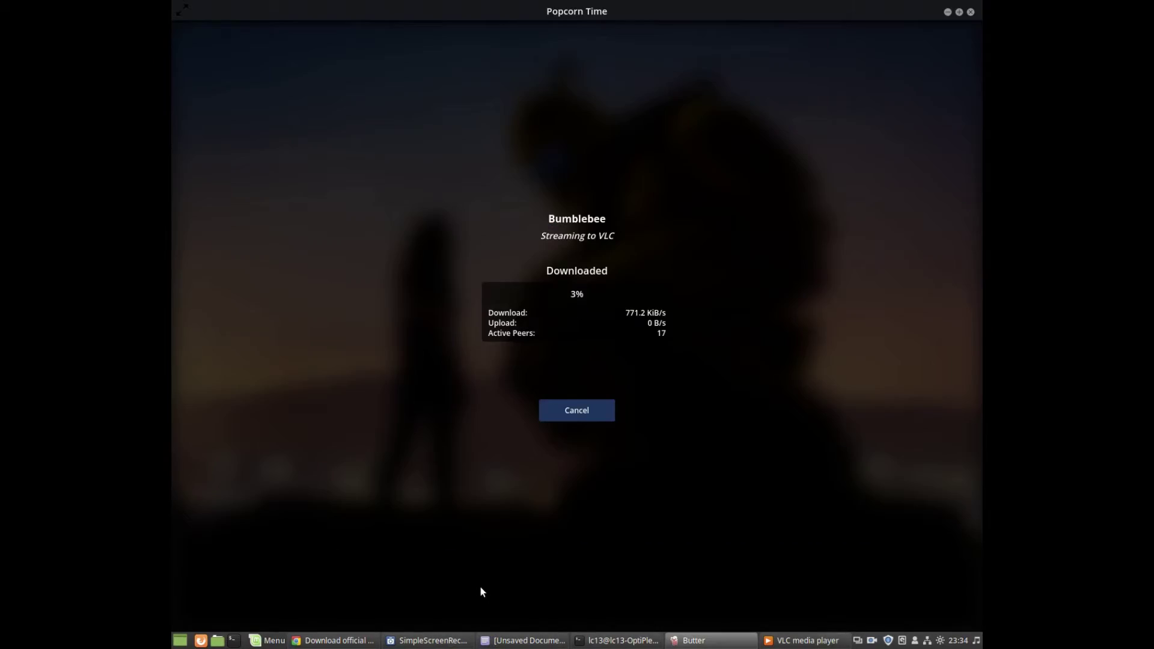
pyautogui.click(947, 12)
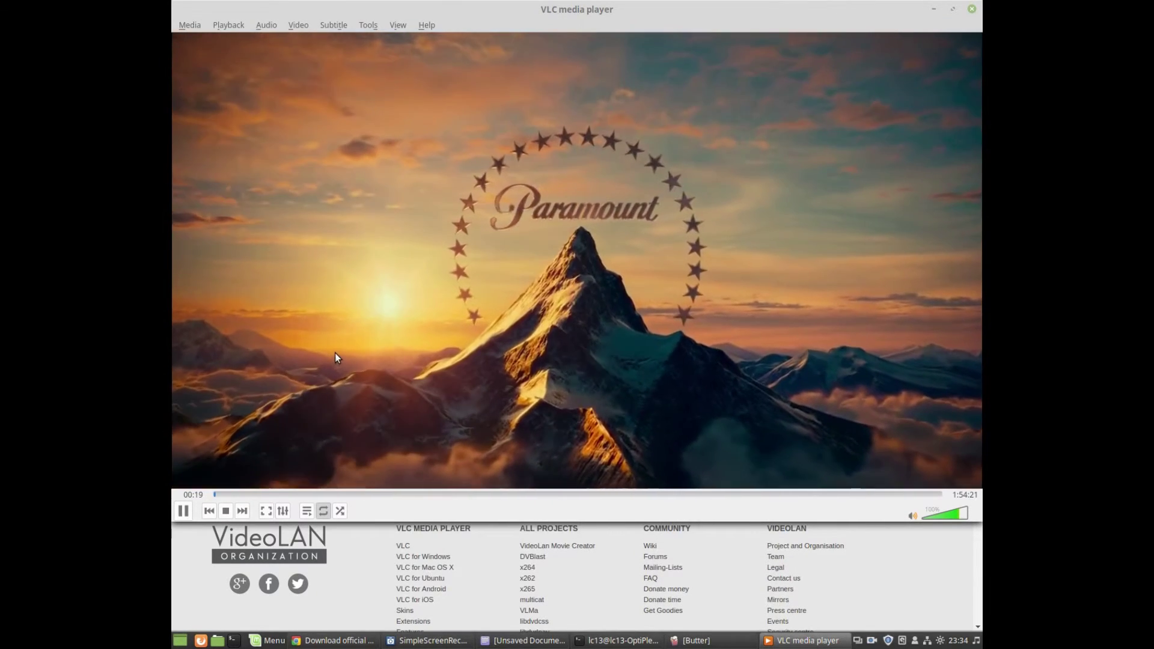
pyautogui.press('space')
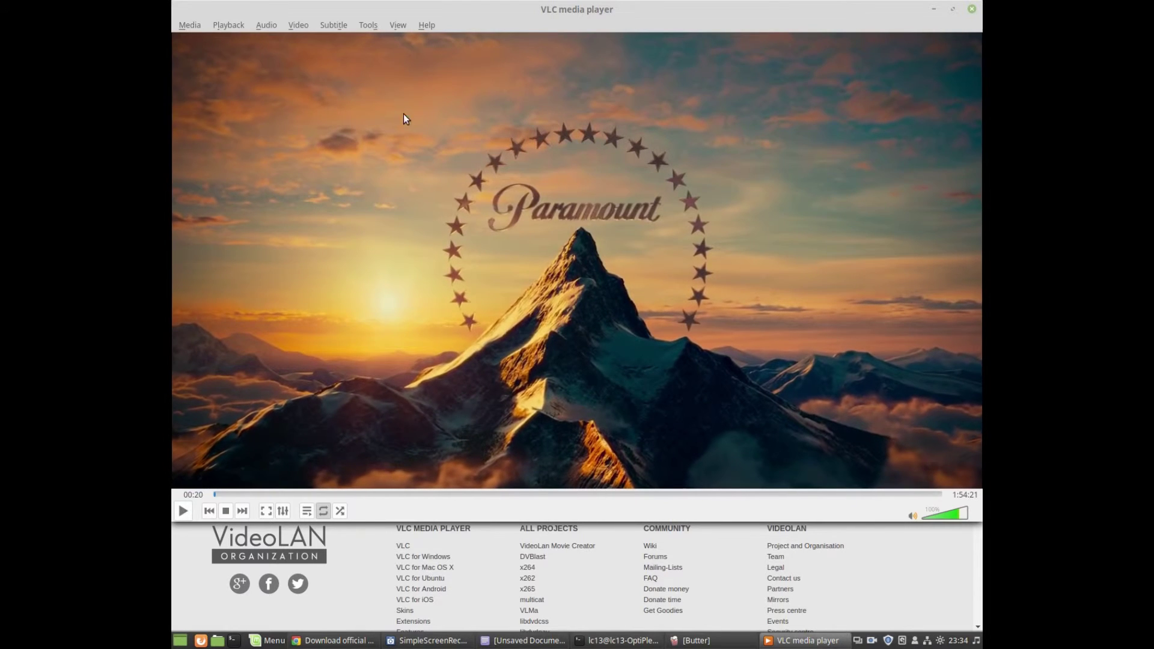
pyautogui.click(370, 25)
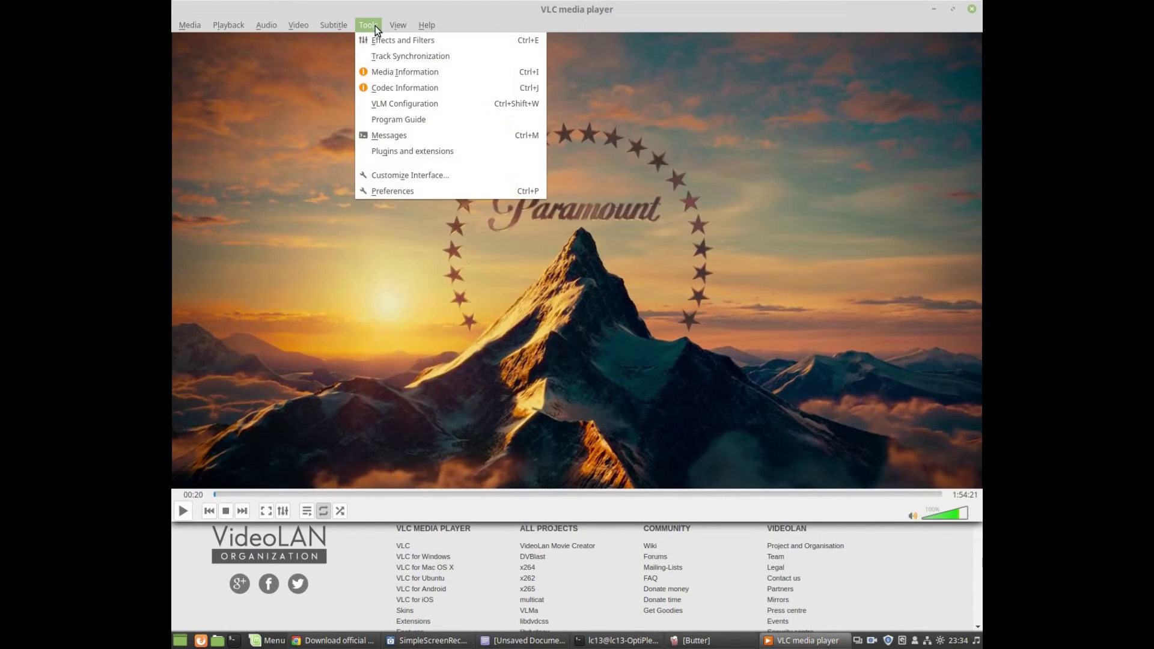
pyautogui.click(382, 72)
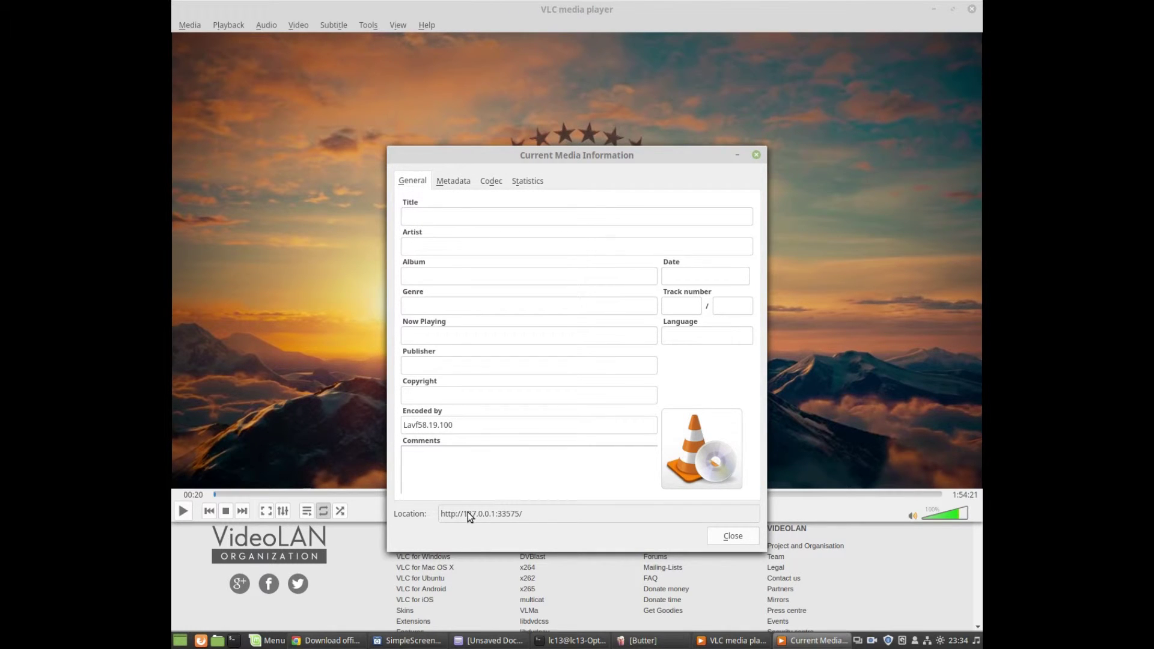
pyautogui.moveTo(534, 514); pyautogui.dragTo(455, 521)
pyautogui.click(323, 642)
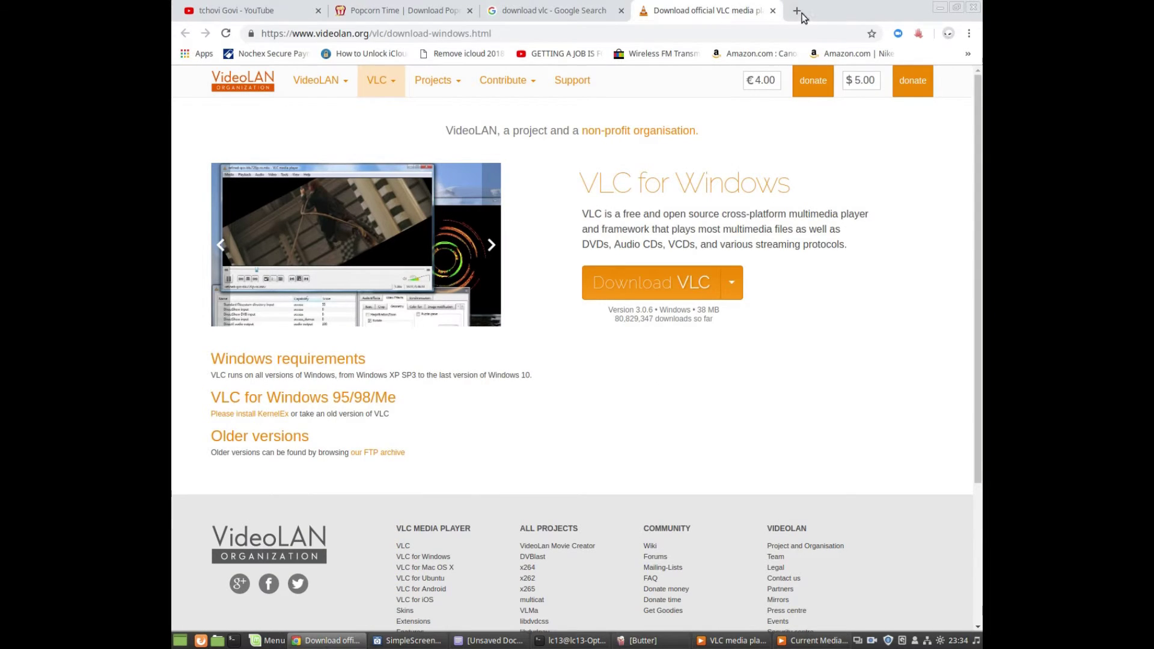
pyautogui.click(800, 12)
pyautogui.write('http://127.0.0.1:33575/')
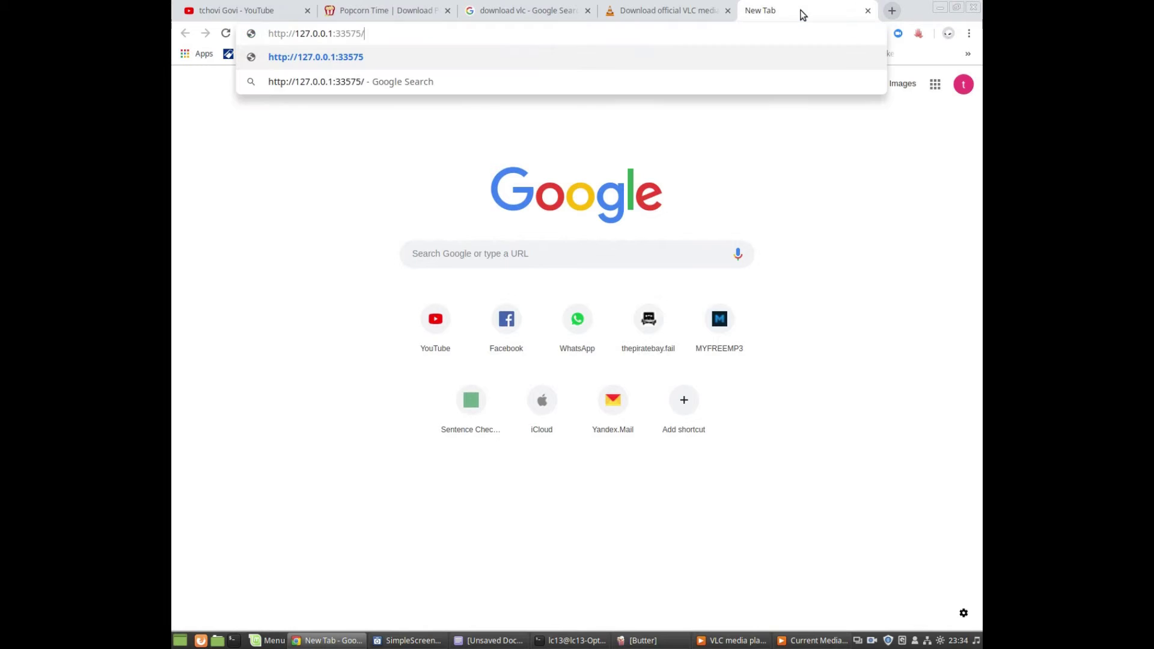
pyautogui.press('Return')
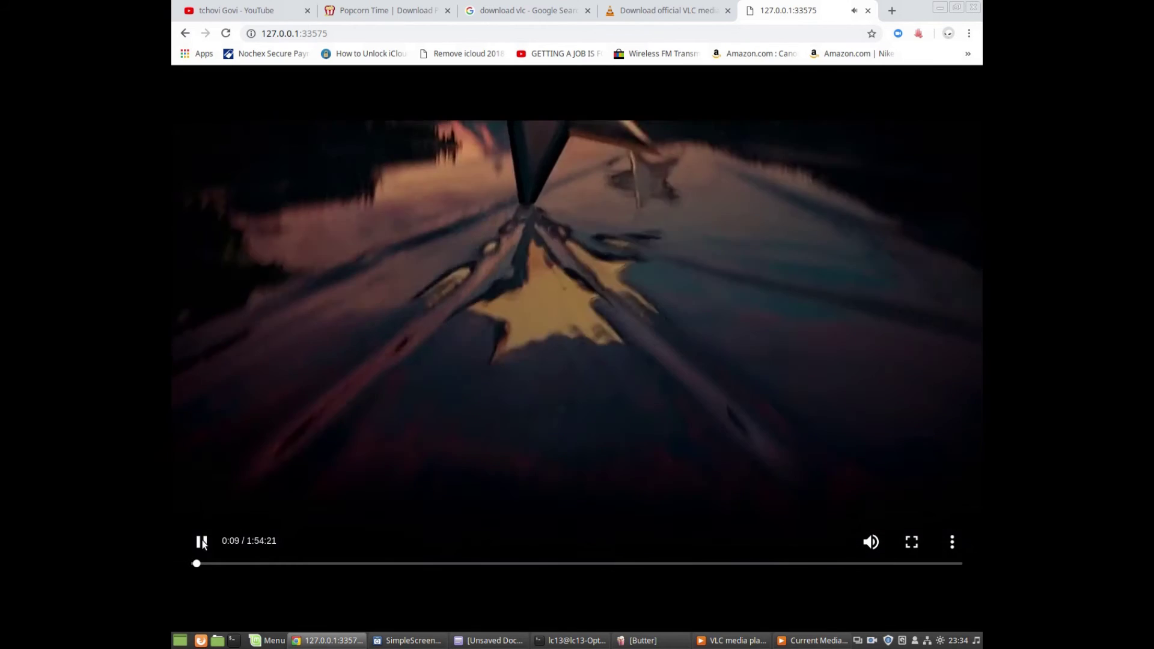
pyautogui.click(202, 541)
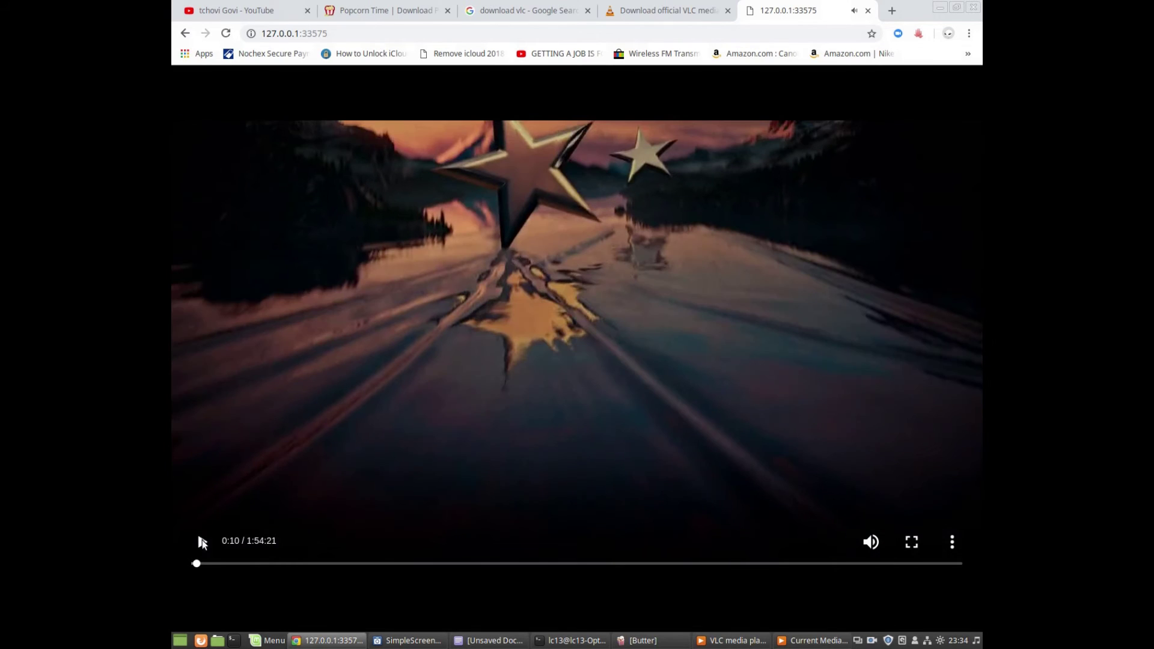
# Step: Save the video as Popcorntime-butter.mp4 in the Videos folder
pyautogui.rightClick(524, 263)
pyautogui.click(557, 324)
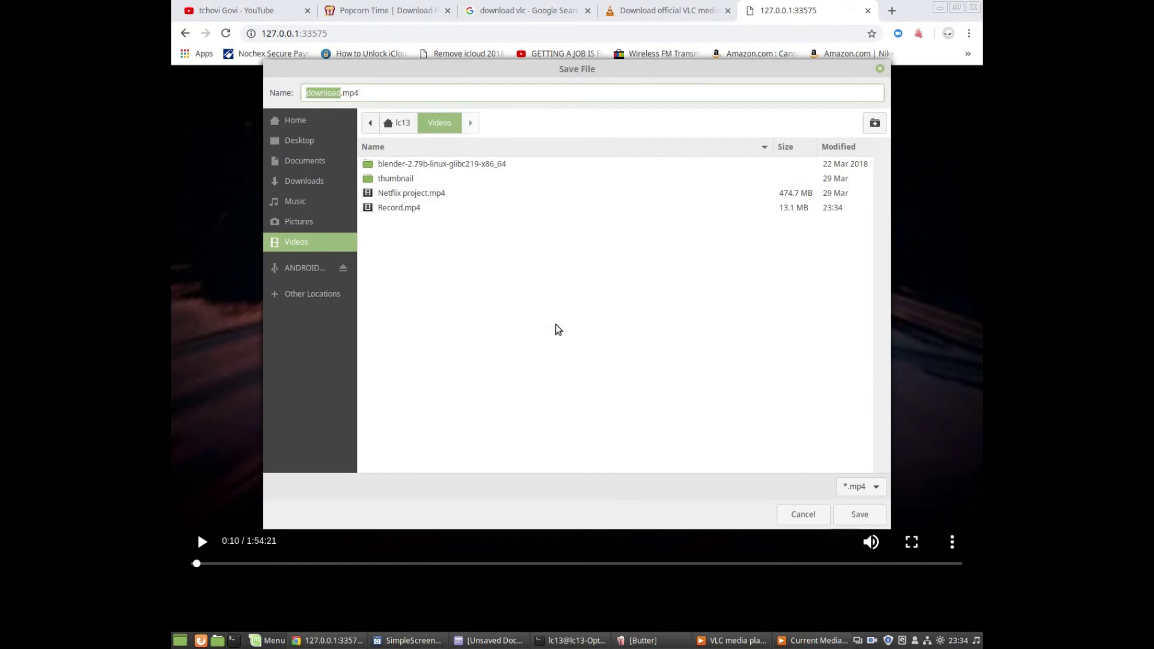
pyautogui.write('Popcorntime-butter')
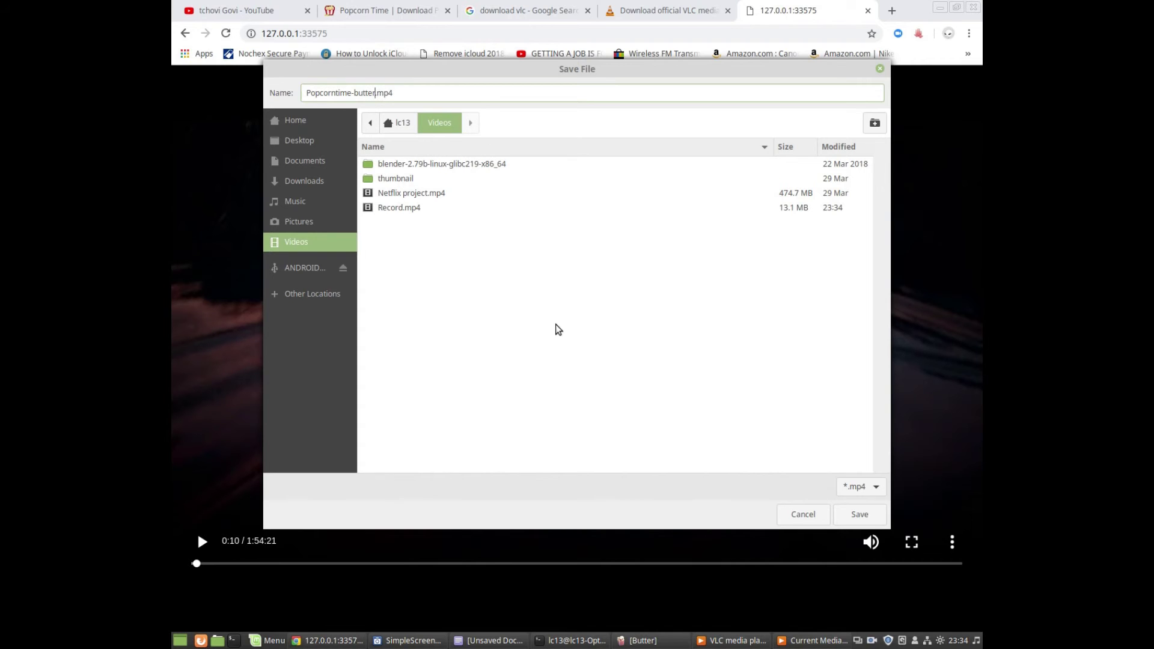
pyautogui.press('Return')
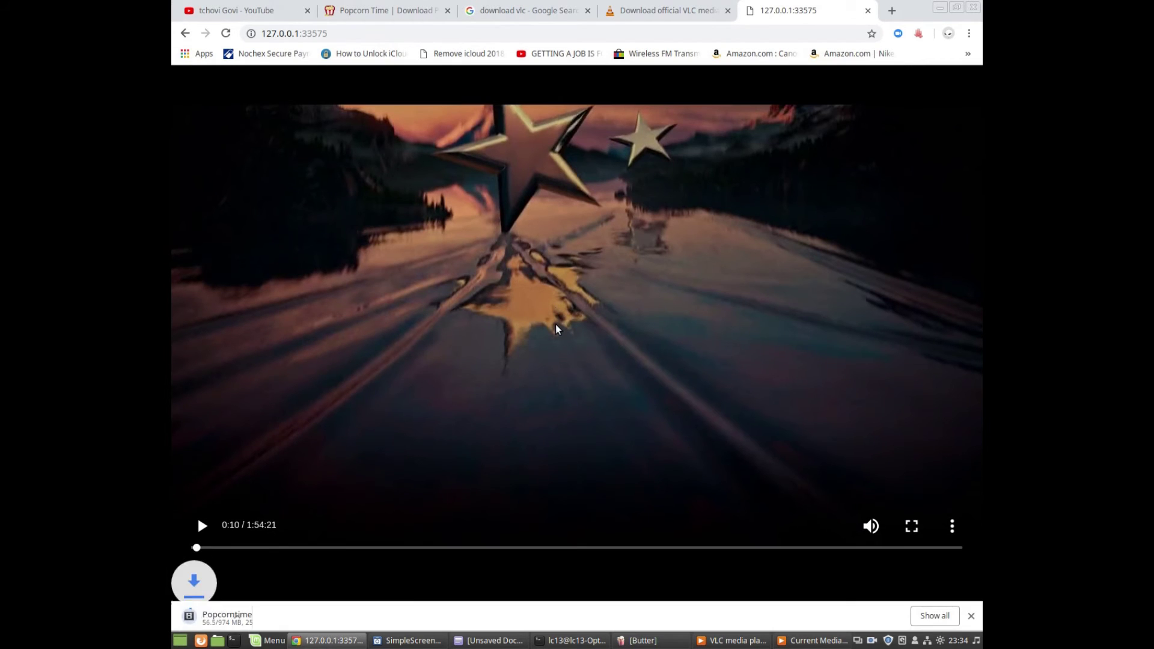